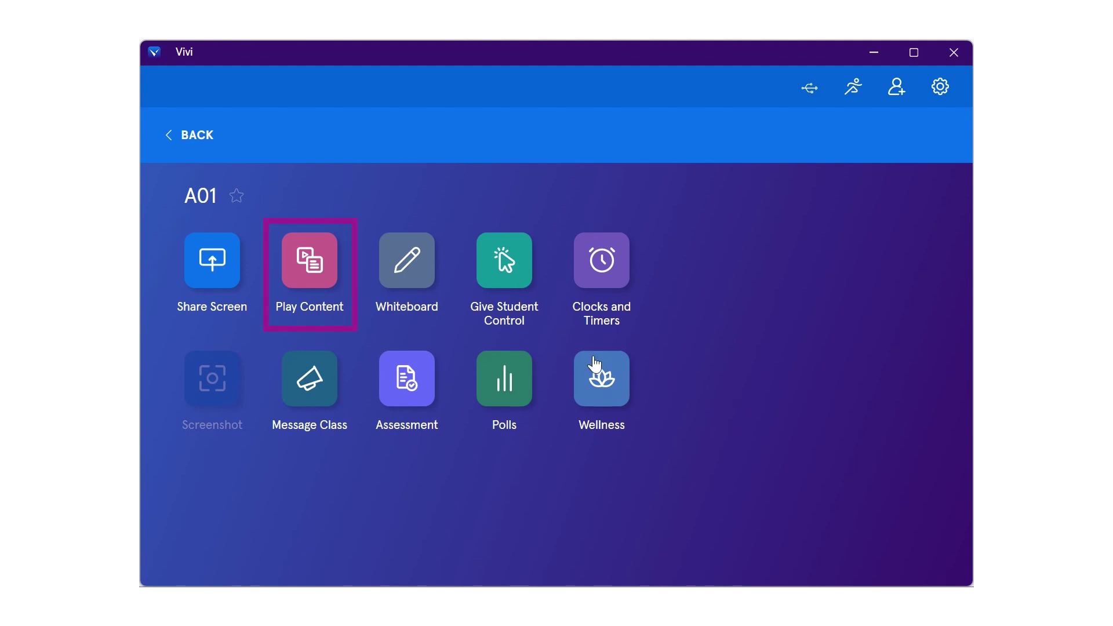
Step: Open room A01's Play Content tools and switch playback to ClickView mode
{"action": "left_click", "coordinate": [319, 280]}
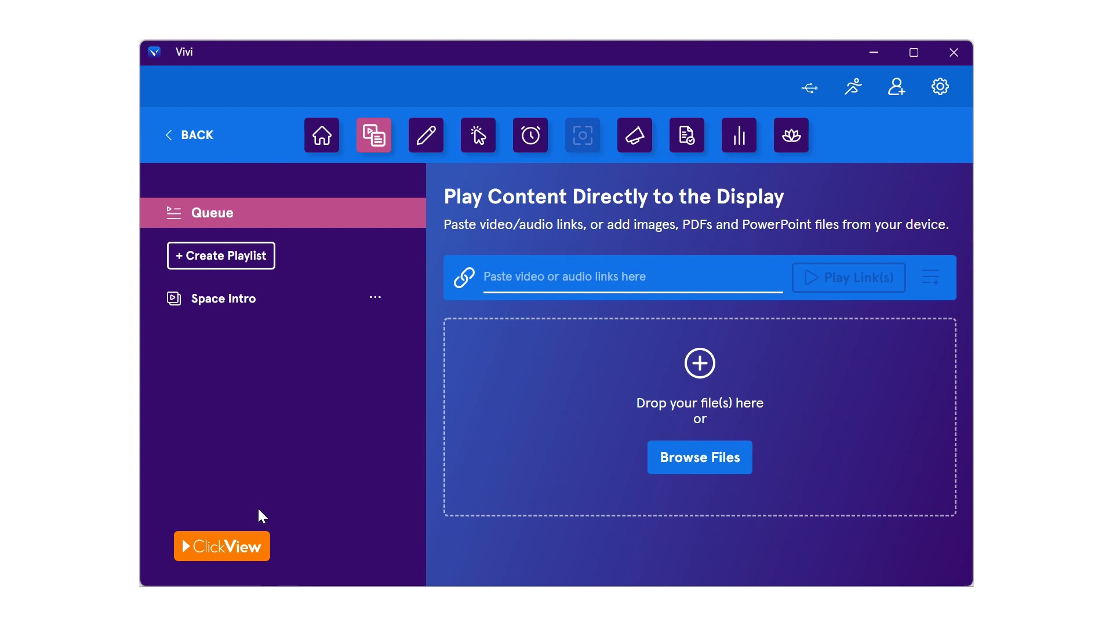
{"action": "left_click", "coordinate": [258, 557]}
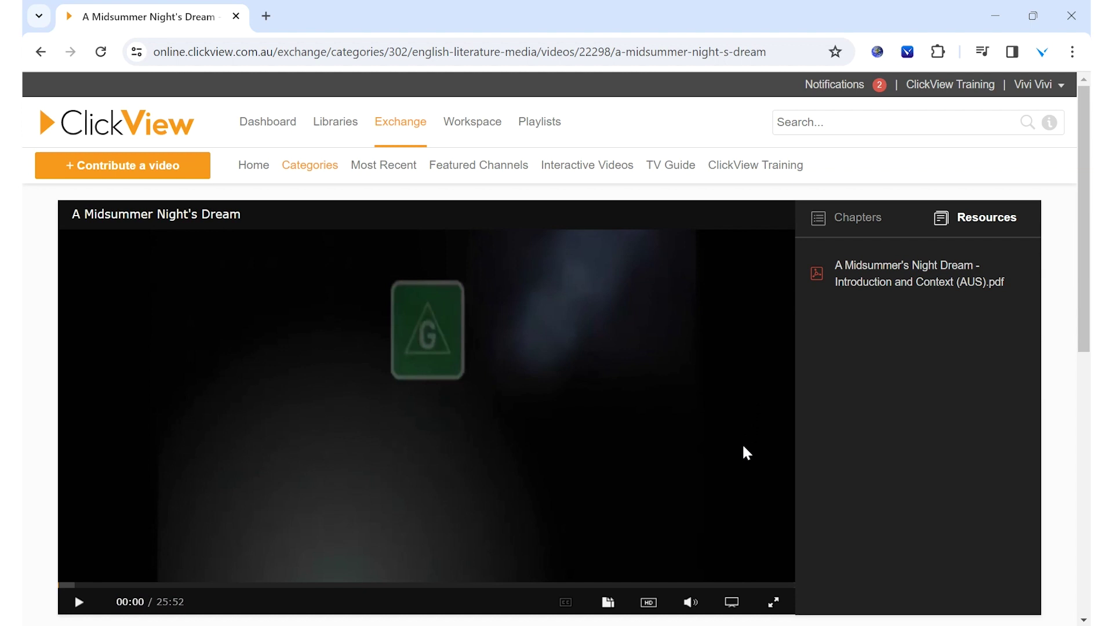
Step: Send 'A Midsummer Night's Dream' to the A01 display and start playback
{"action": "left_click", "coordinate": [739, 602]}
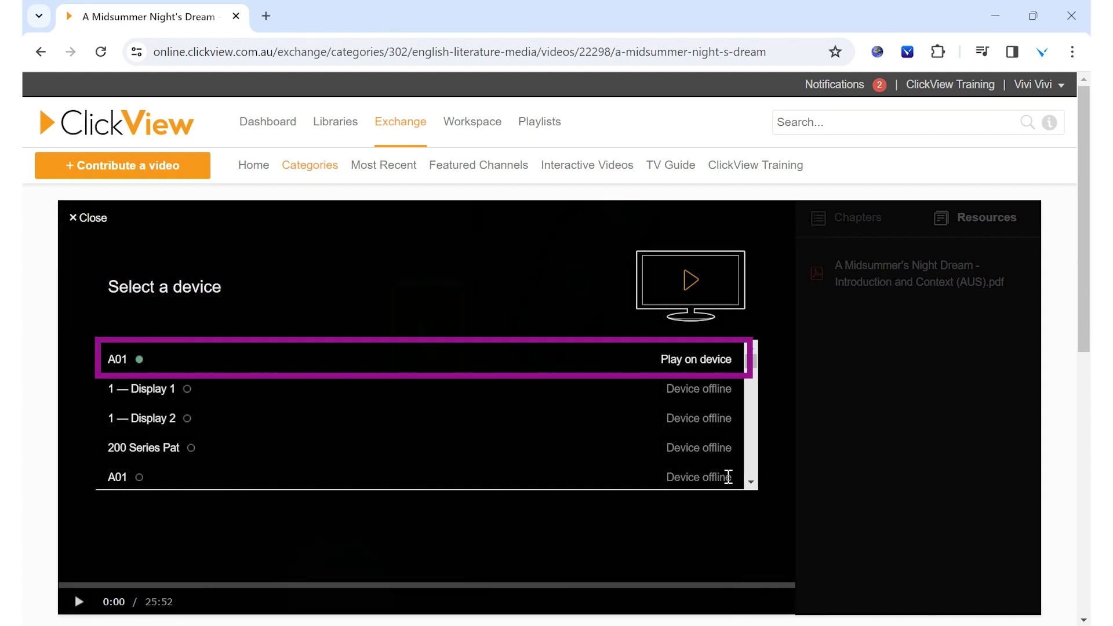
{"action": "left_click", "coordinate": [719, 360]}
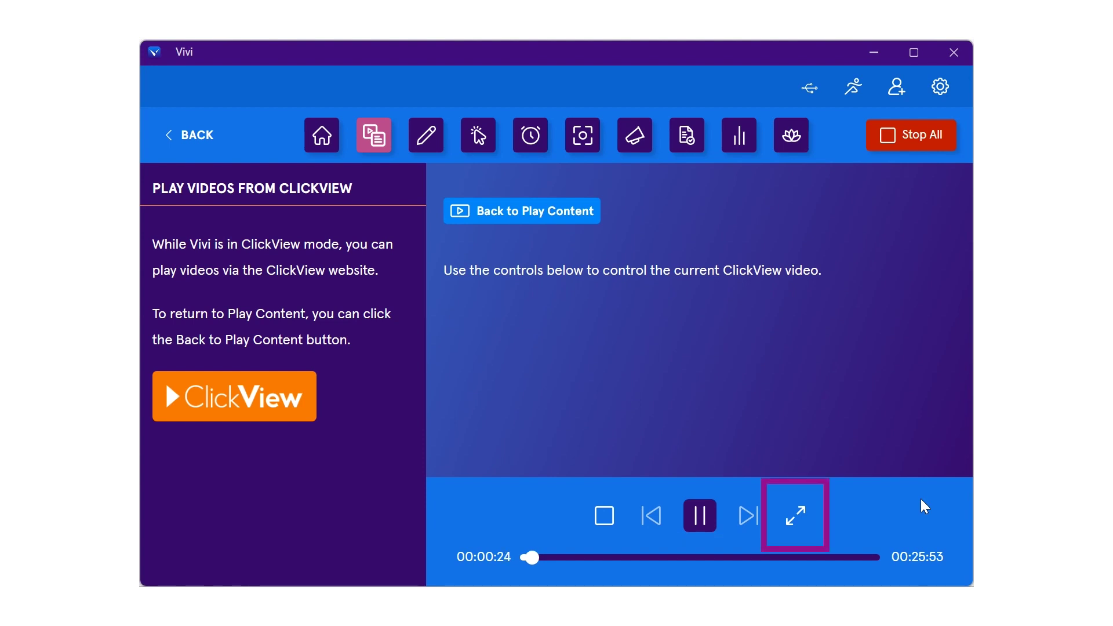
Step: Expand Vivi's full player and stop 'A Midsummer Night's Dream' on the display
{"action": "left_click", "coordinate": [806, 514]}
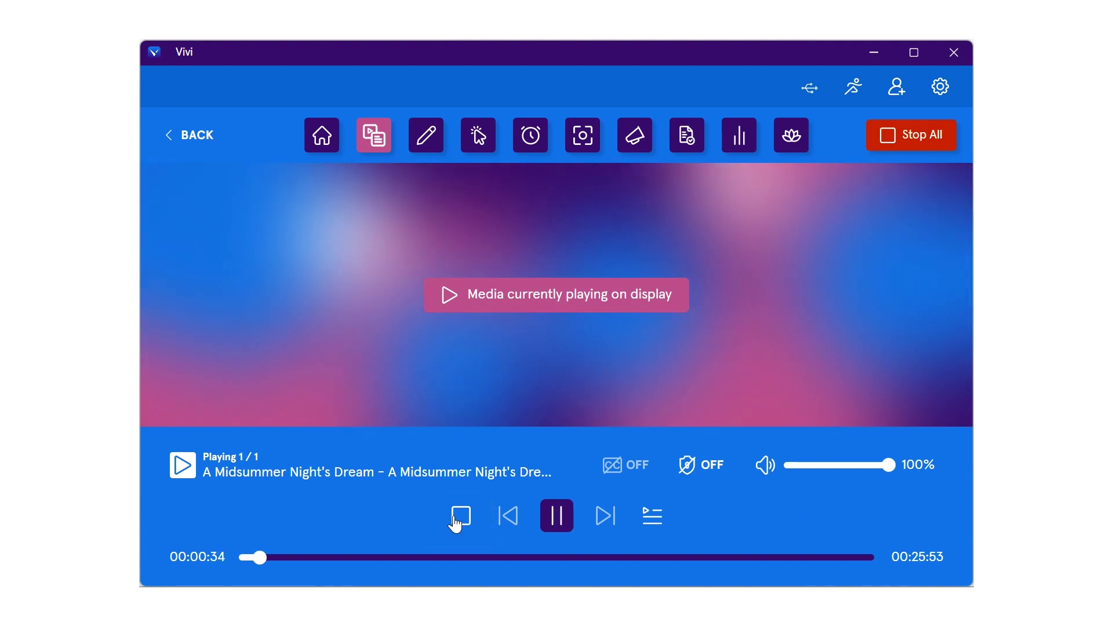
{"action": "left_click", "coordinate": [455, 516]}
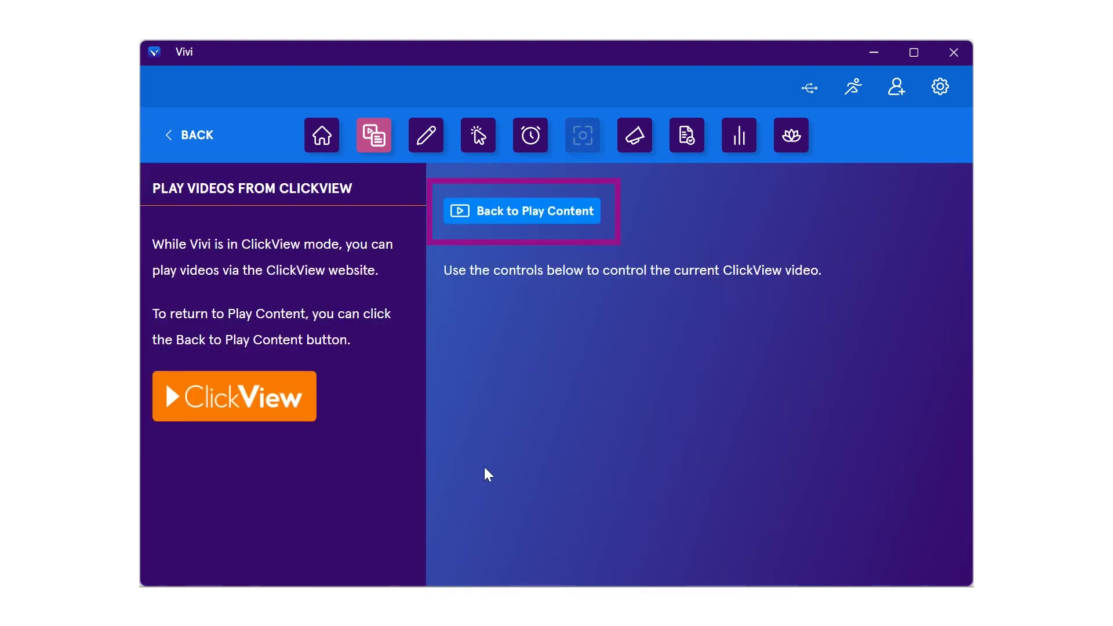